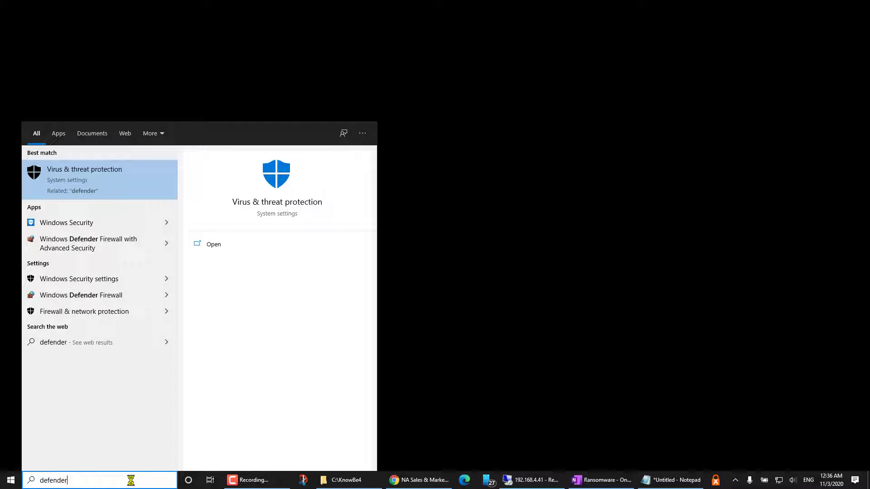
Step: Open Virus & threat protection settings and scroll through them to the ransomware protection options
{"action": "left_click", "coordinate": [108, 181]}
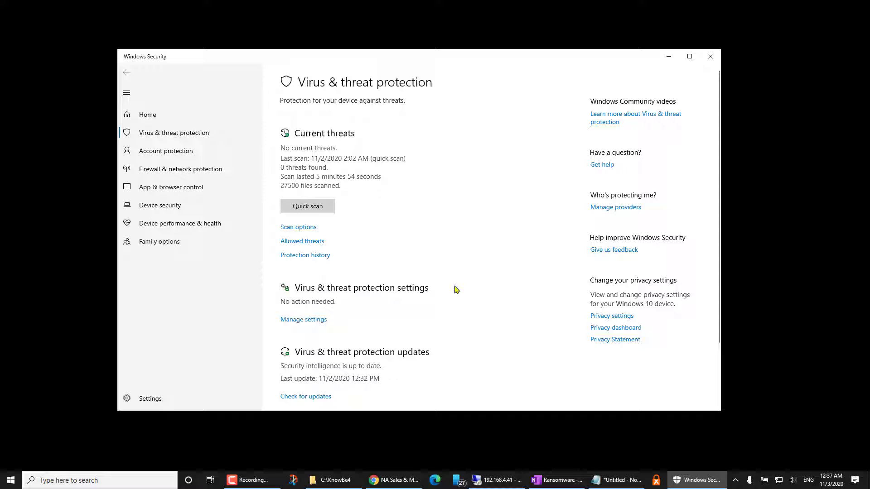
{"action": "scroll", "coordinate": [455, 289], "scroll_direction": "down", "scroll_amount": 3}
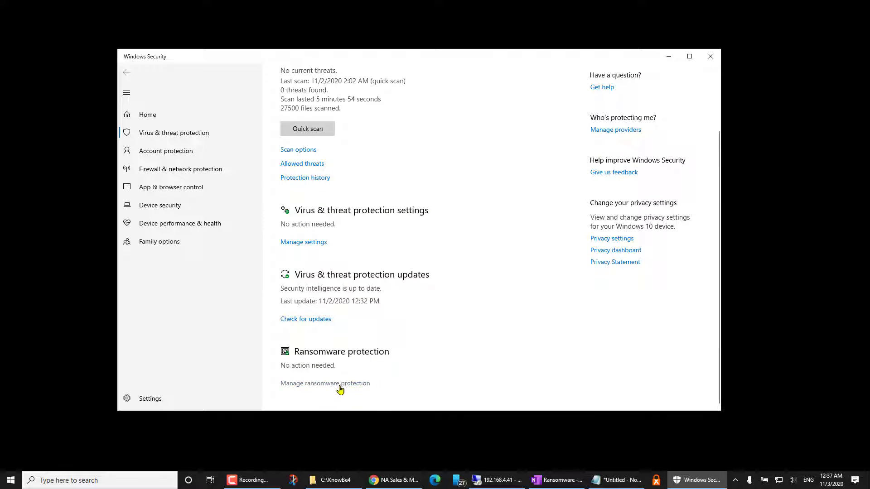
{"action": "scroll", "coordinate": [340, 390], "scroll_direction": "up", "scroll_amount": 3}
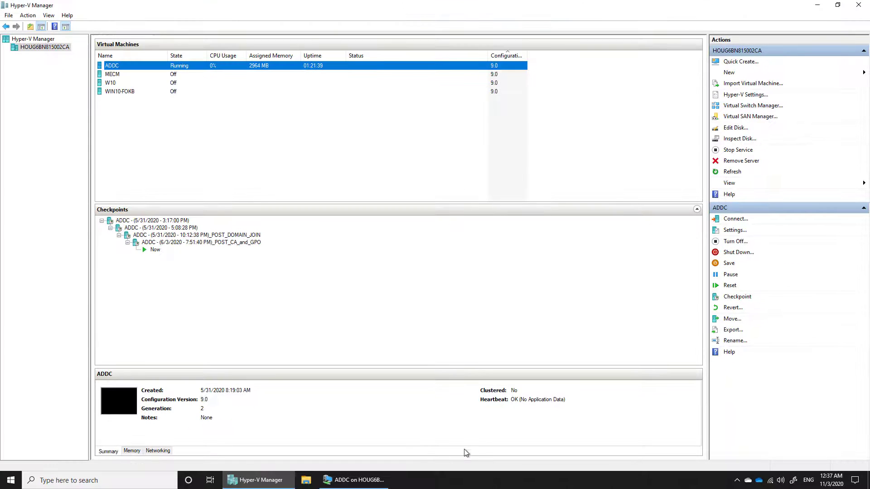
Step: Bring the ADDC domain controller virtual machine window to the front
{"action": "left_click", "coordinate": [361, 480]}
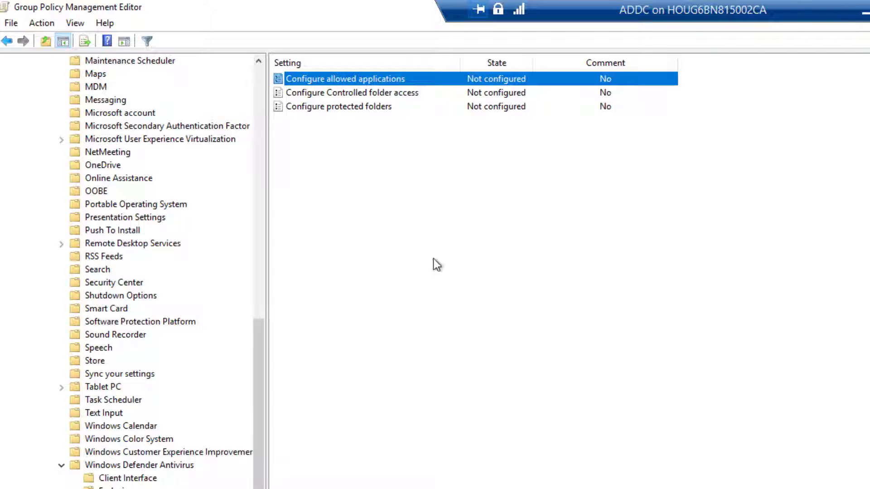
{"action": "double_click", "coordinate": [398, 93]}
{"action": "left_click", "coordinate": [93, 149]}
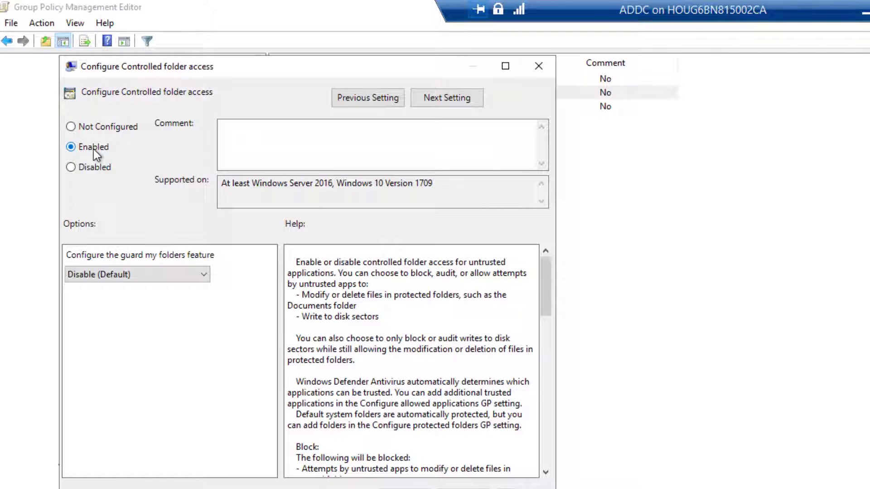
{"action": "left_click", "coordinate": [151, 276]}
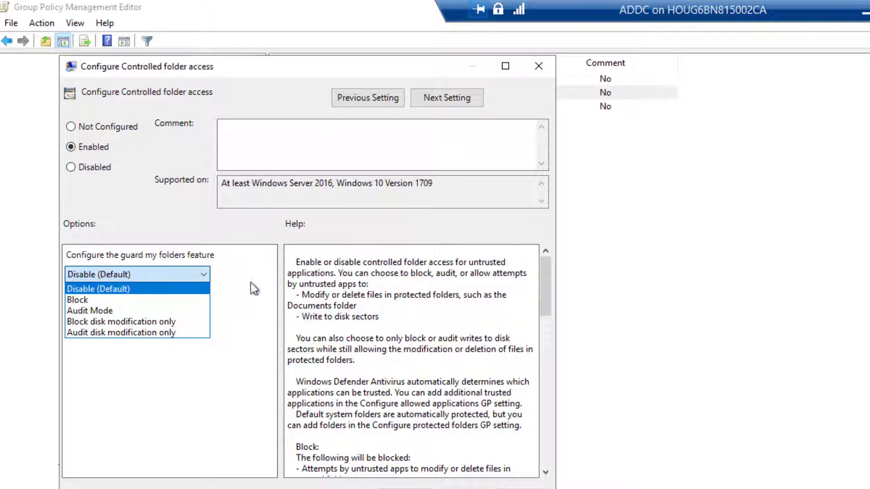
{"action": "left_click", "coordinate": [267, 105]}
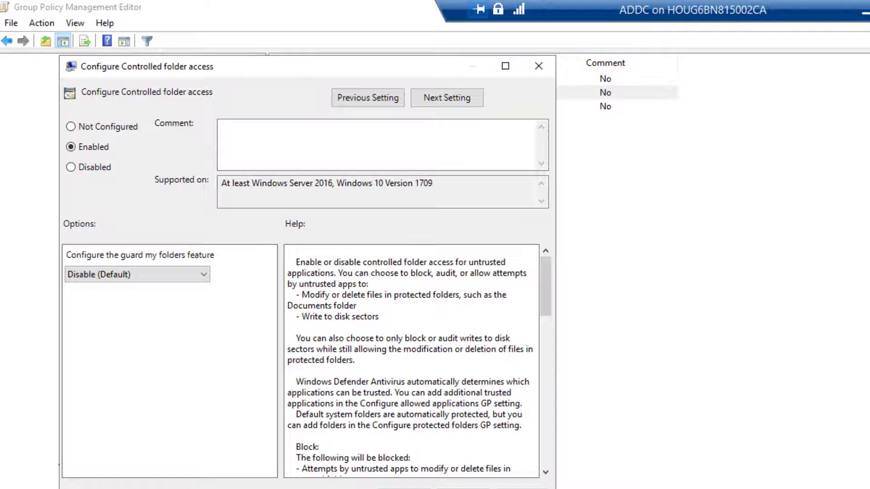
{"action": "left_click", "coordinate": [463, 487]}
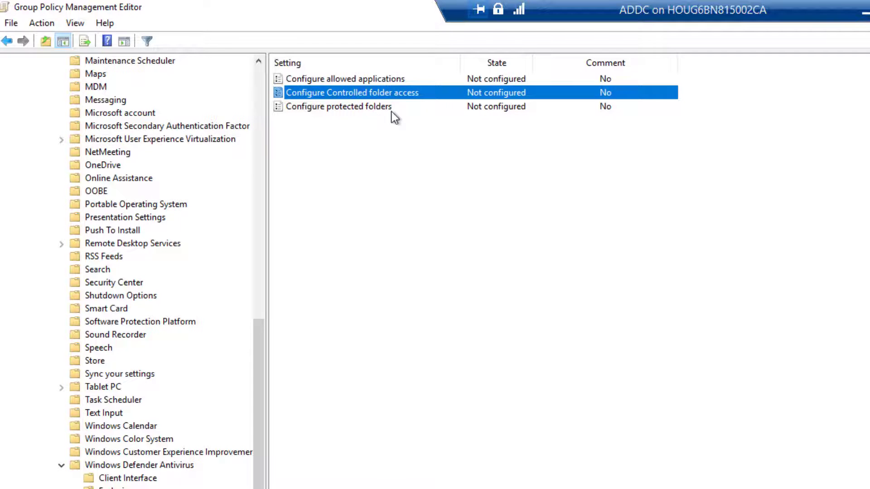
Step: Review the Configure protected folders policy's empty folder list without saving, then open Configure allowed applications
{"action": "double_click", "coordinate": [360, 111]}
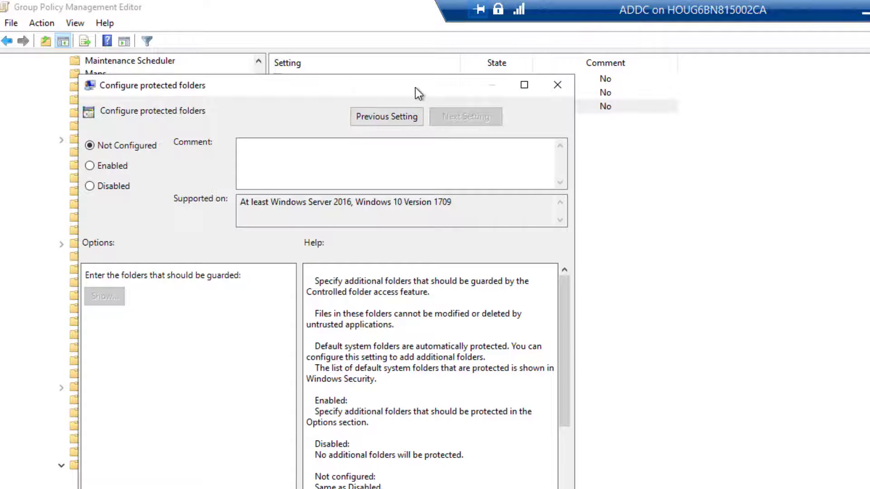
{"action": "left_click_drag", "start_coordinate": [456, 91], "coordinate": [565, 122]}
{"action": "left_click", "coordinate": [224, 202]}
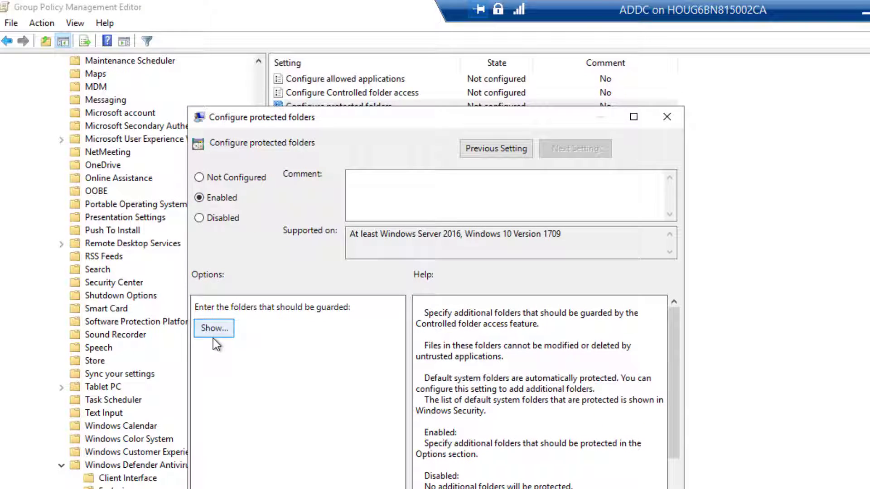
{"action": "left_click", "coordinate": [214, 338]}
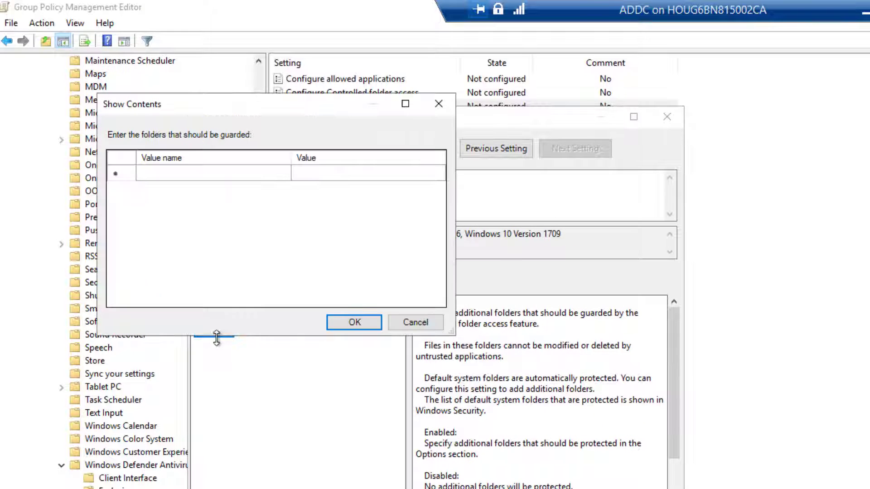
{"action": "left_click", "coordinate": [407, 324]}
{"action": "key", "text": "Escape"}
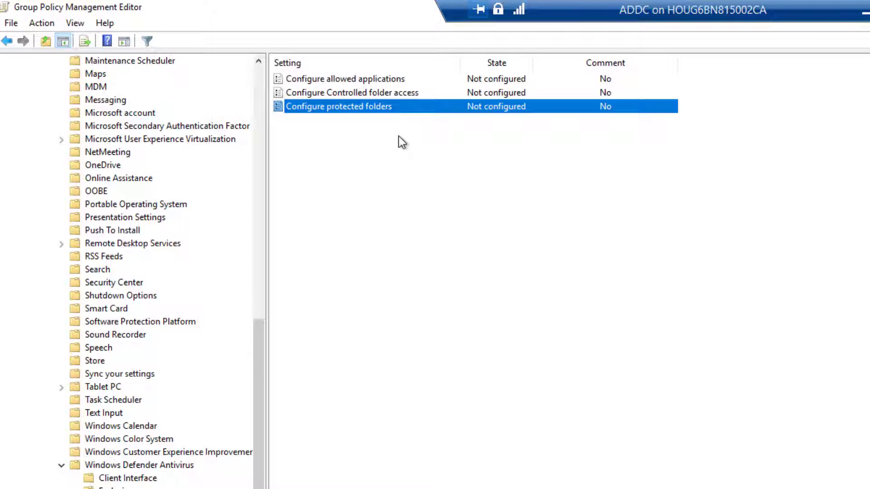
{"action": "double_click", "coordinate": [357, 83]}
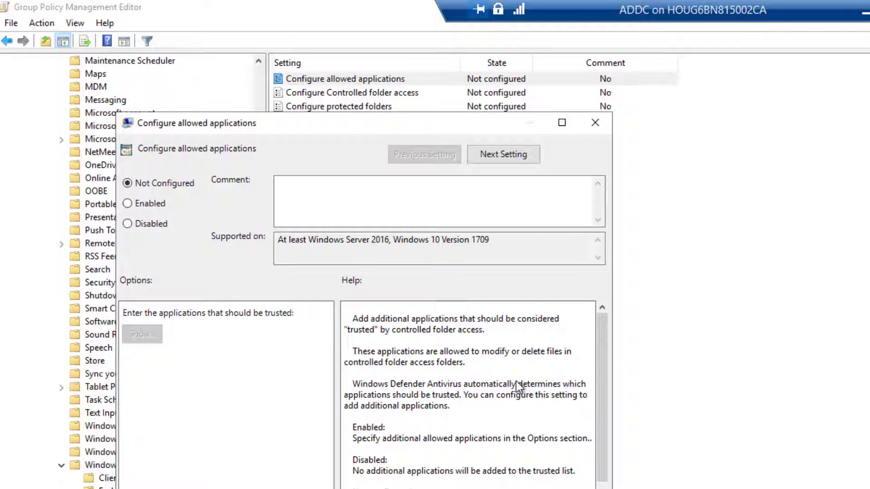
Step: Dismiss the allowed applications policy unchanged and exit the full-screen ADDC VM view
{"action": "key", "text": "Escape"}
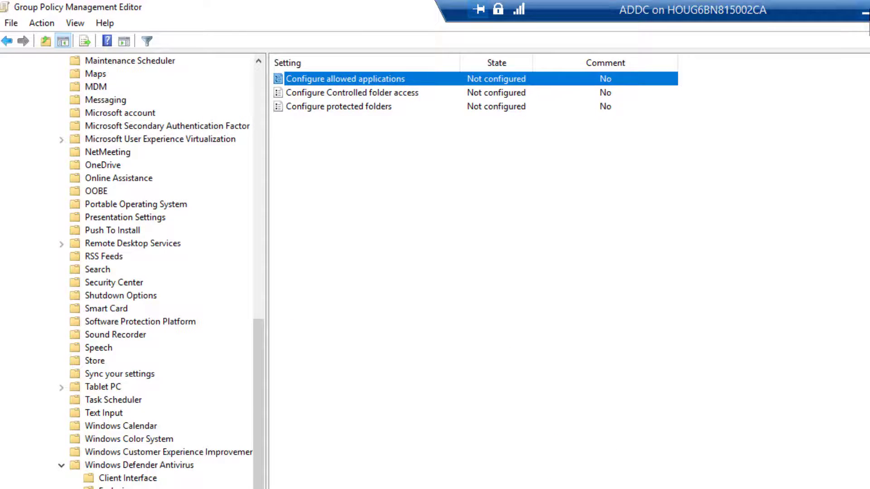
{"action": "key", "text": "alt+Tab"}
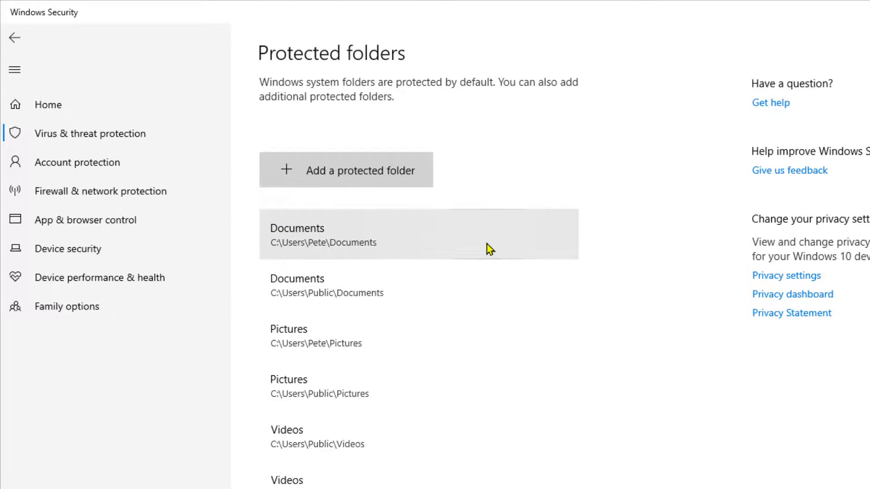
Step: Scroll through the protected folders list showing Documents, Pictures, Videos and Music
{"action": "scroll", "coordinate": [485, 249], "scroll_direction": "down", "scroll_amount": 3}
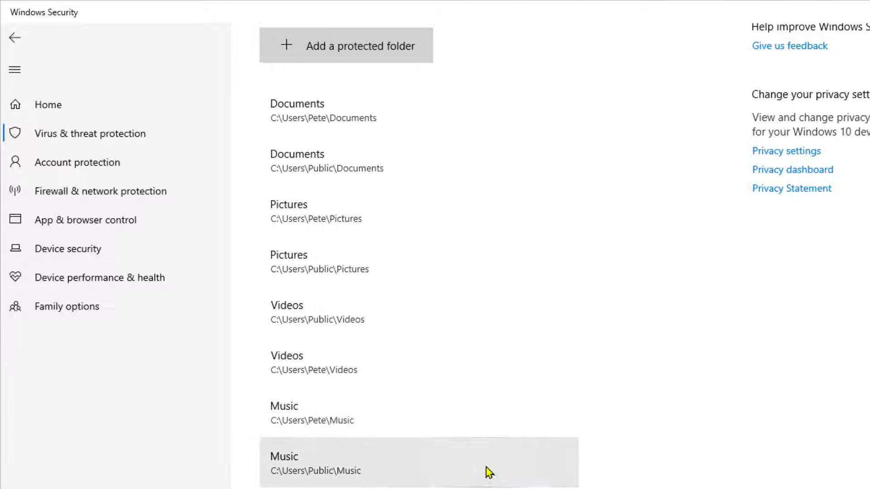
{"action": "scroll", "coordinate": [485, 462], "scroll_direction": "up", "scroll_amount": 2}
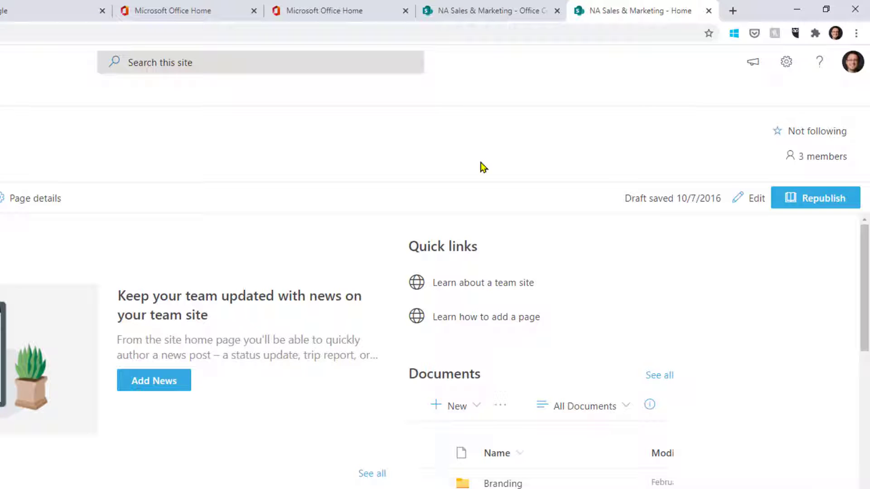
Step: Go through Site contents to the Documents library's versioning settings
{"action": "left_click", "coordinate": [787, 75]}
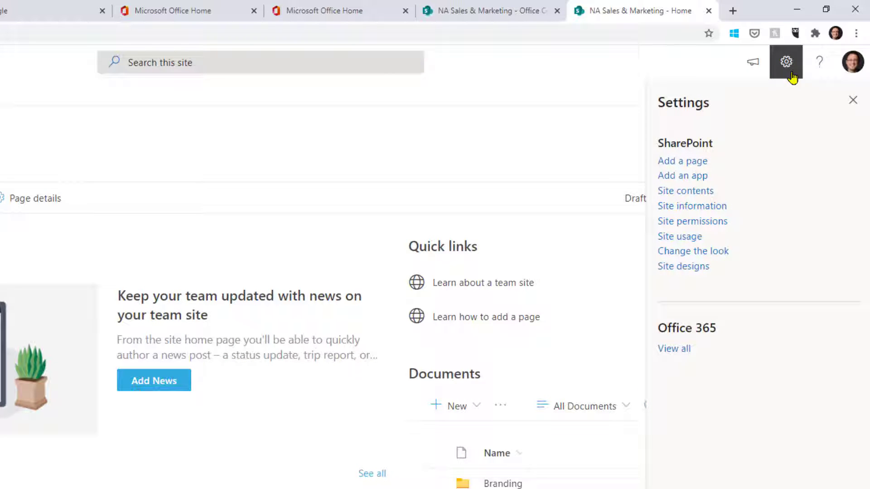
{"action": "left_click", "coordinate": [706, 194]}
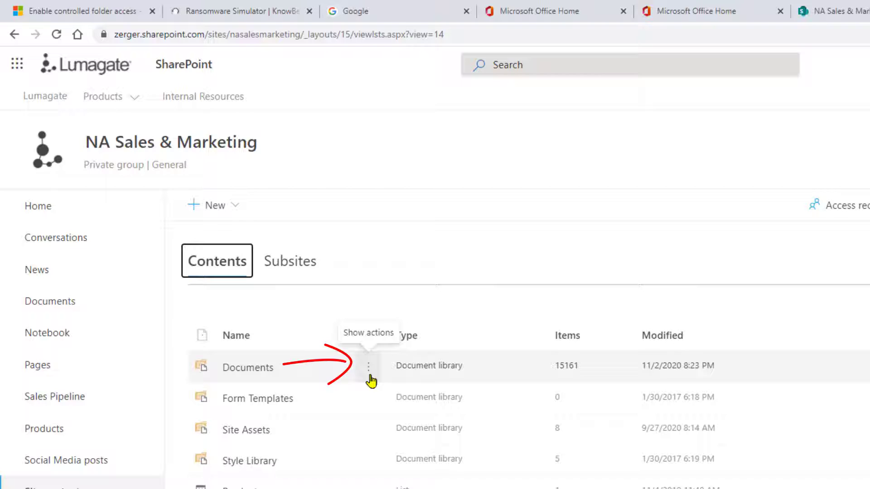
{"action": "left_click", "coordinate": [373, 376]}
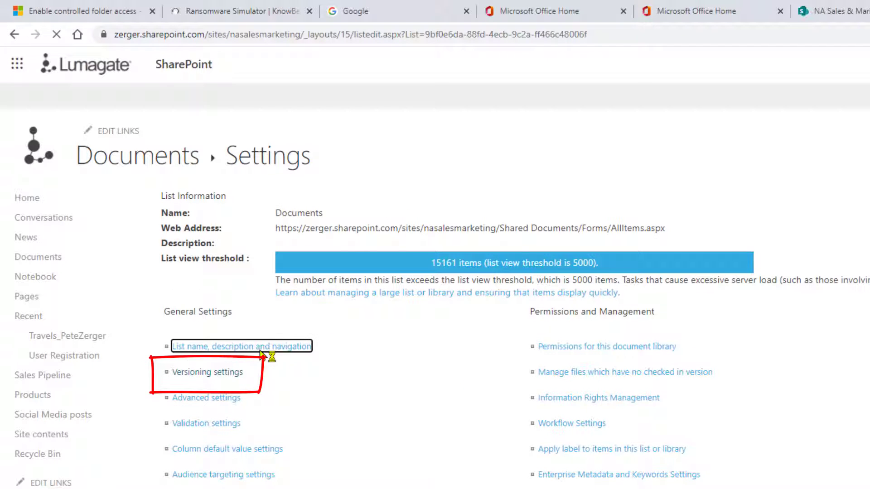
{"action": "left_click", "coordinate": [238, 377]}
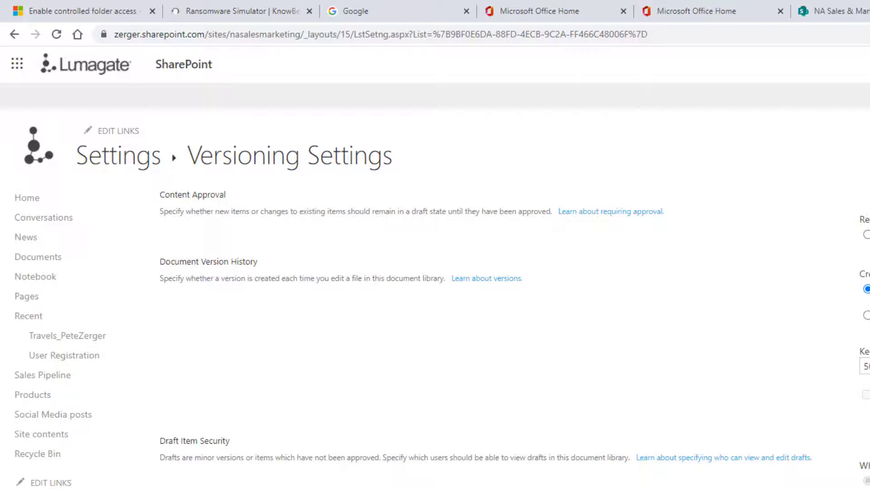
Step: Show the version history of How to Use.txt in the Office Color Palette library
{"action": "key", "text": "ctrl+shift+Tab"}
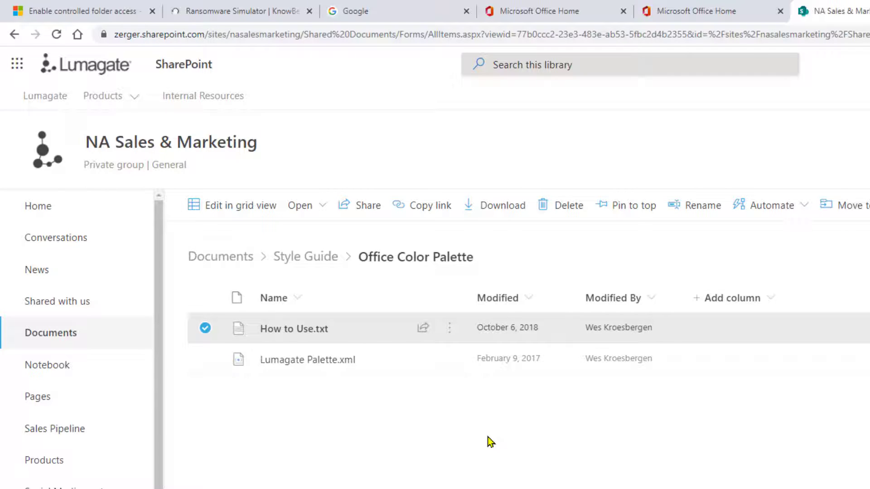
{"action": "mouse_move", "coordinate": [355, 329]}
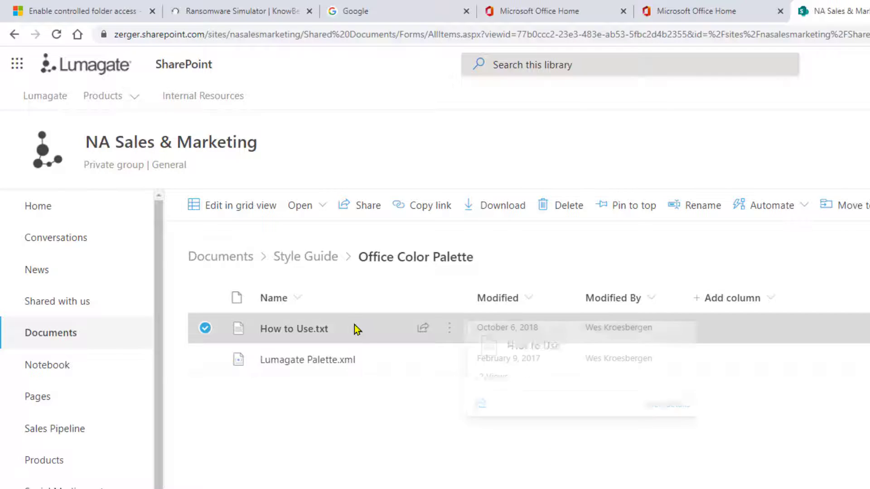
{"action": "left_click", "coordinate": [451, 342]}
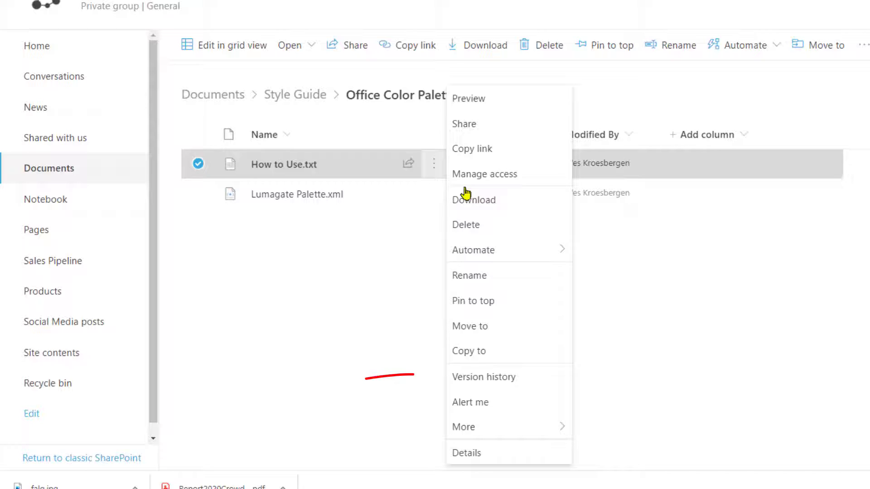
{"action": "left_click", "coordinate": [549, 382]}
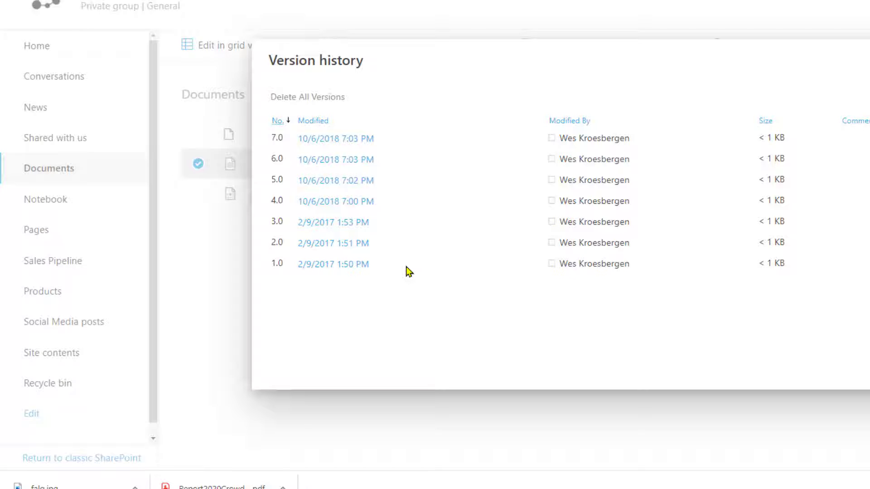
Step: Close the How to Use.txt version history panel
{"action": "key", "text": "Escape"}
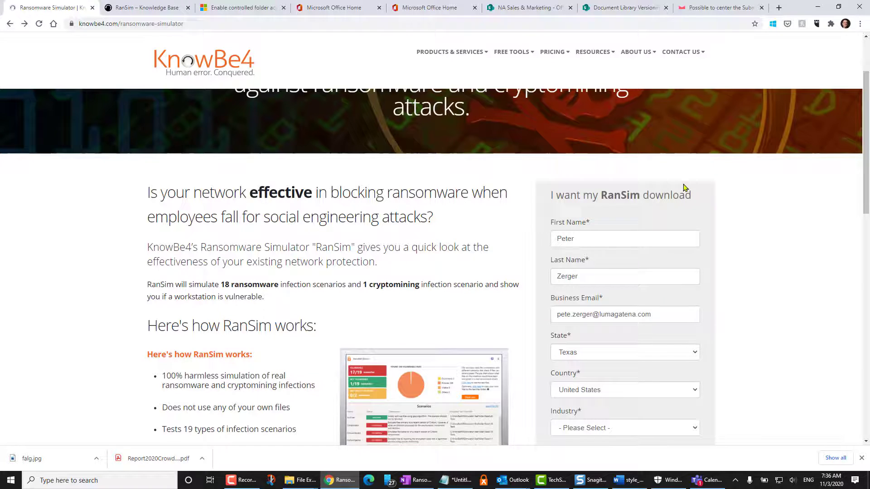
Step: Scroll down the RanSim download request form
{"action": "scroll", "coordinate": [725, 233], "scroll_direction": "down", "scroll_amount": 1}
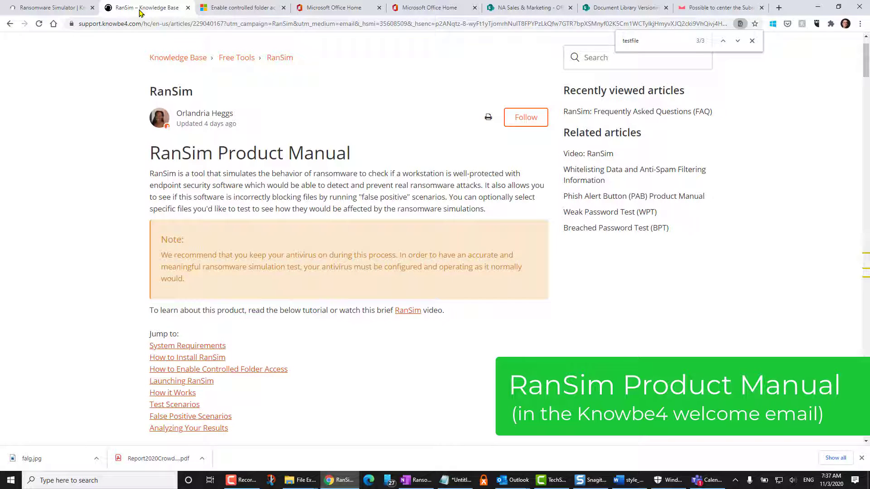
Step: Jump to 'How to Enable Controlled Folder Access' and highlight the three test folder paths and step 5
{"action": "left_click", "coordinate": [252, 370]}
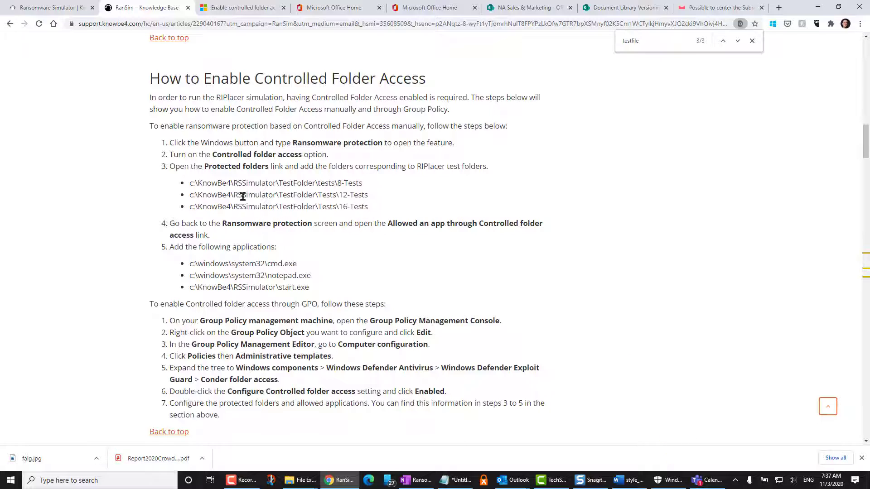
{"action": "left_click_drag", "start_coordinate": [170, 166], "coordinate": [432, 211]}
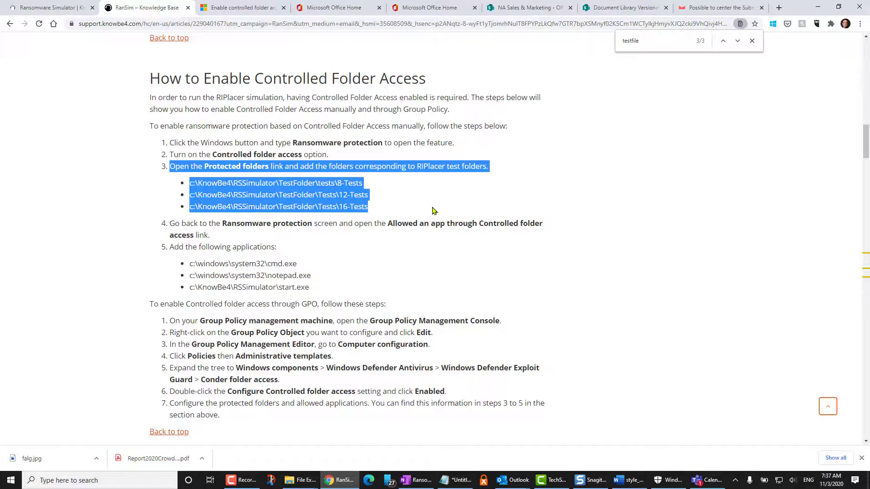
{"action": "left_click", "coordinate": [646, 237]}
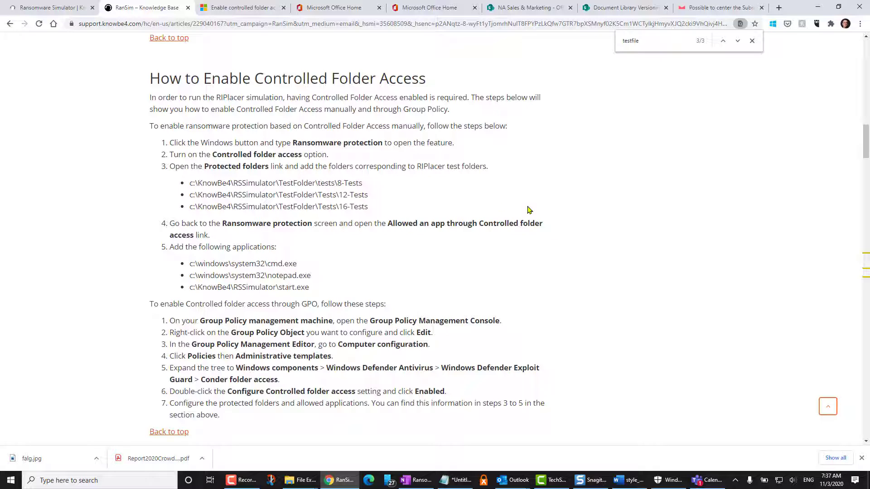
{"action": "left_click_drag", "start_coordinate": [368, 207], "coordinate": [283, 183]}
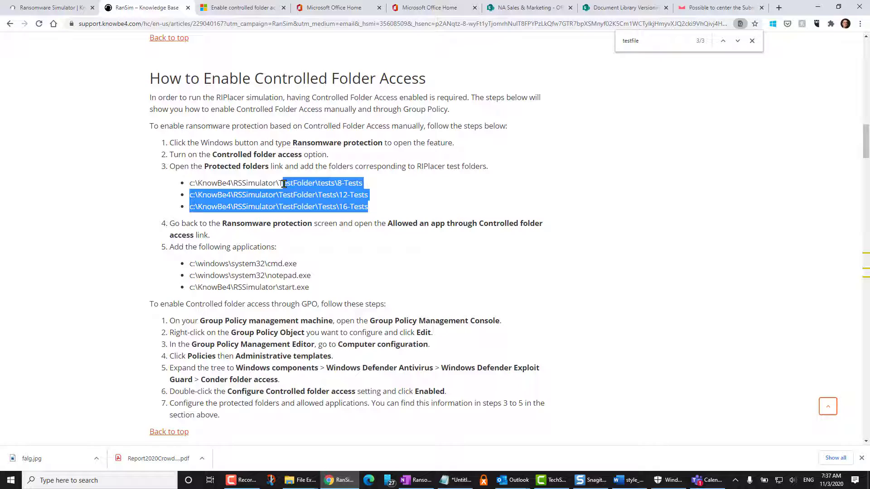
{"action": "left_click", "coordinate": [438, 187]}
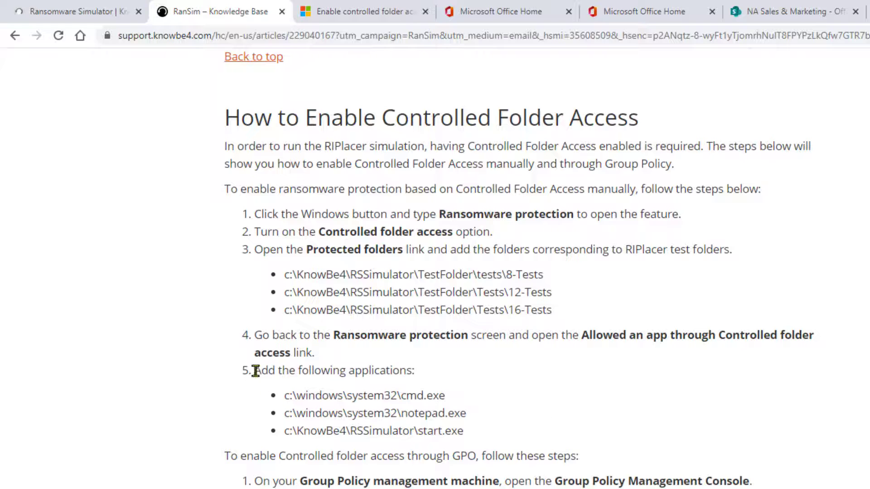
{"action": "left_click_drag", "start_coordinate": [255, 371], "coordinate": [540, 441]}
{"action": "left_click", "coordinate": [526, 414]}
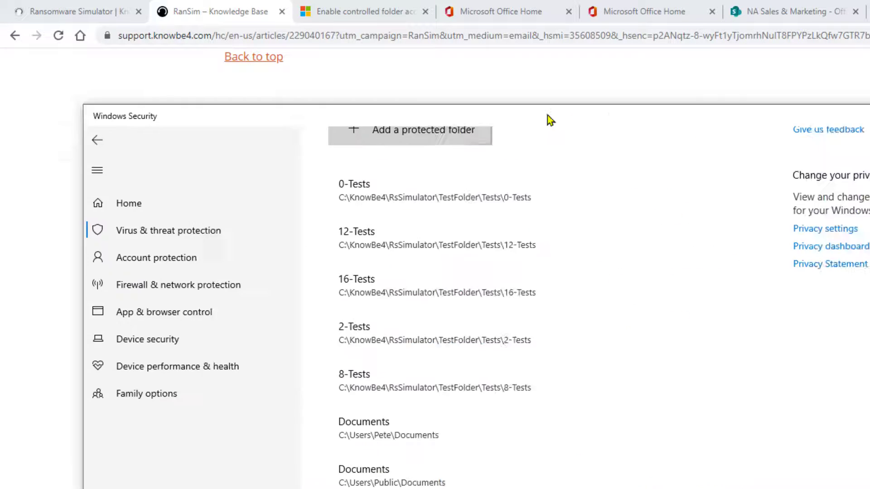
Step: Review the Controlled folder access allowed apps, expanding the notepad.exe, cmd.exe and Start.exe entries
{"action": "left_click_drag", "start_coordinate": [548, 120], "coordinate": [647, 92]}
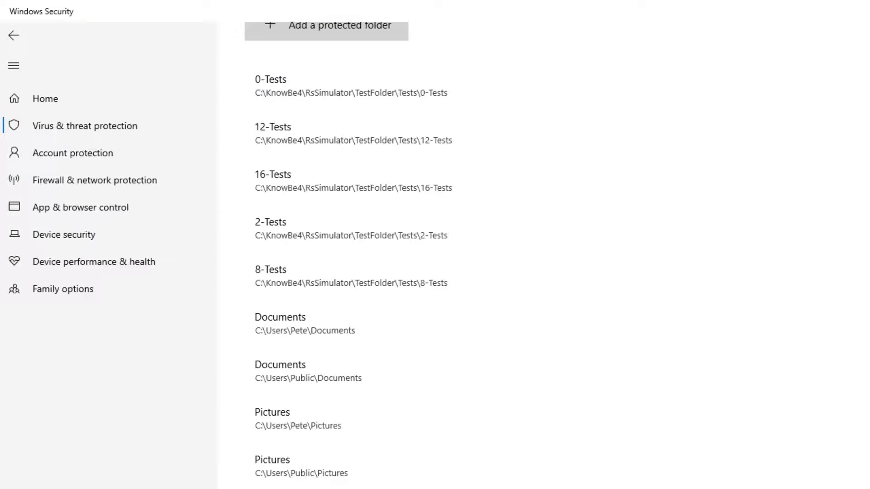
{"action": "left_click", "coordinate": [123, 133]}
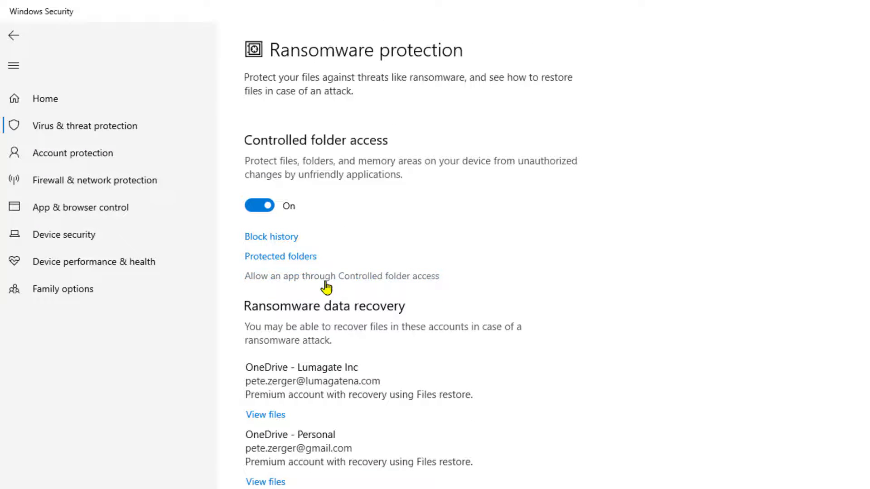
{"action": "left_click", "coordinate": [331, 279]}
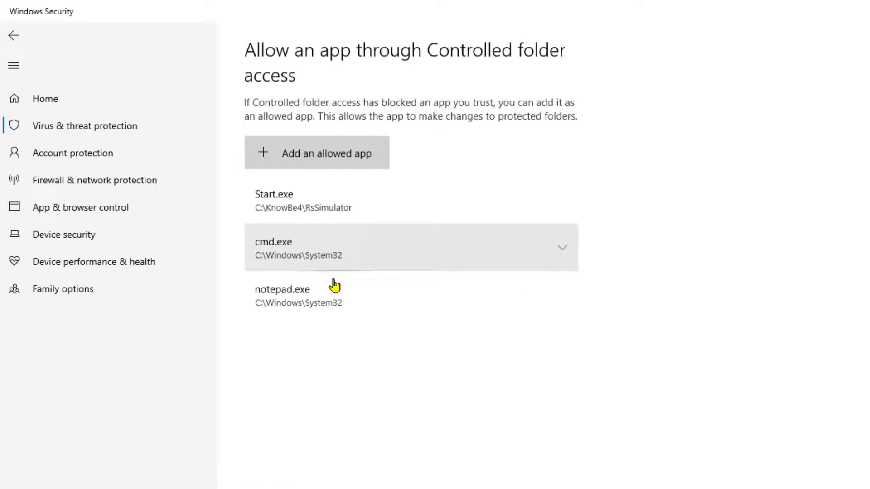
{"action": "left_click", "coordinate": [393, 306]}
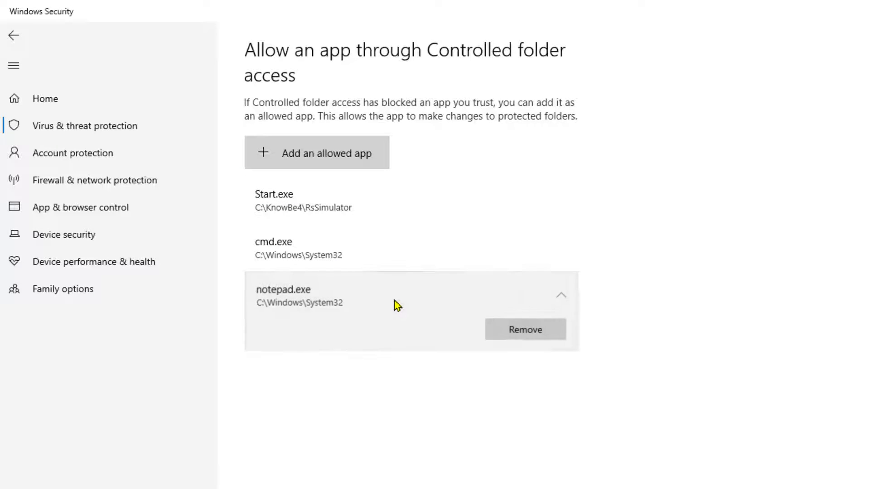
{"action": "left_click", "coordinate": [404, 265]}
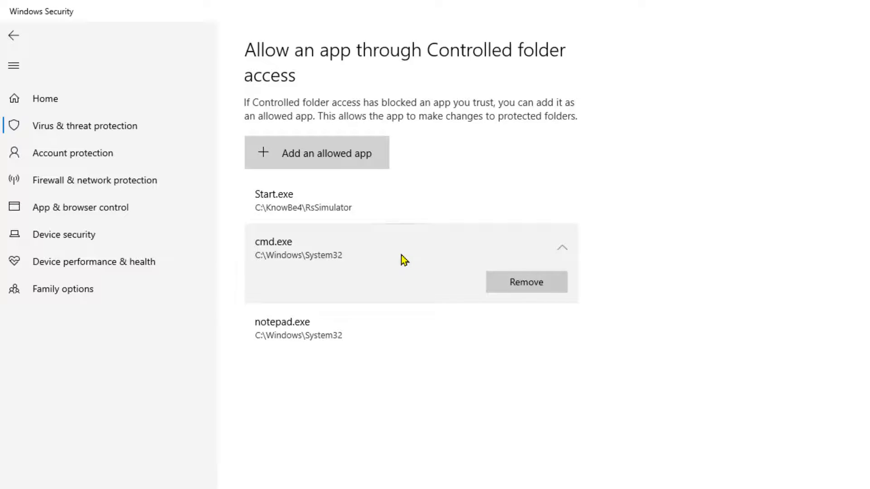
{"action": "left_click", "coordinate": [401, 219]}
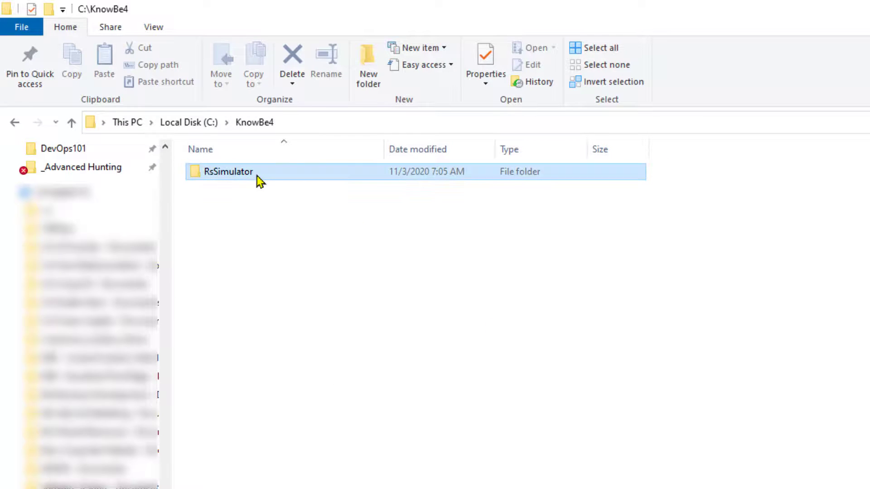
Step: Browse RsSimulator's TestFolder, viewing the TestFiles documents and the numbered Tests subfolders
{"action": "double_click", "coordinate": [257, 177]}
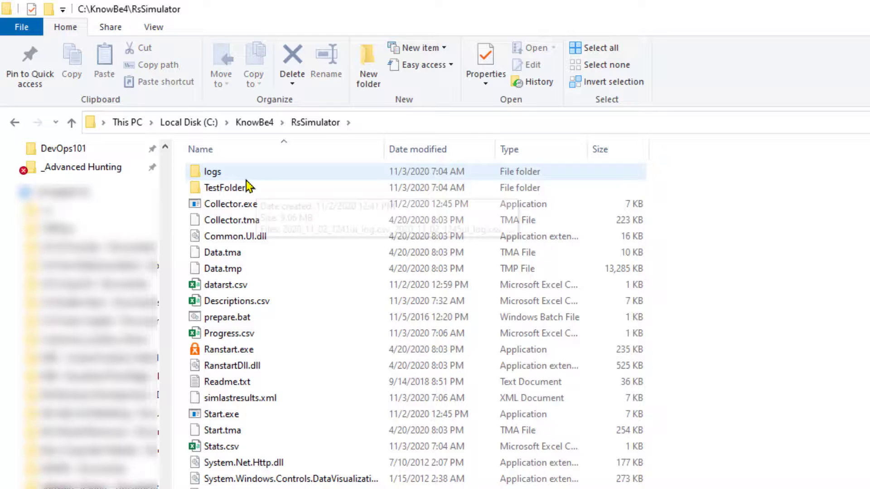
{"action": "double_click", "coordinate": [248, 186]}
{"action": "left_click", "coordinate": [314, 122]}
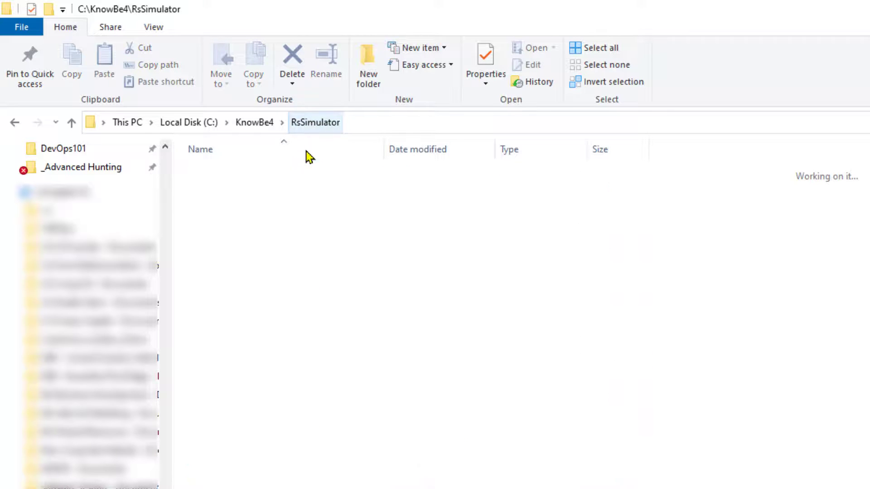
{"action": "double_click", "coordinate": [286, 187]}
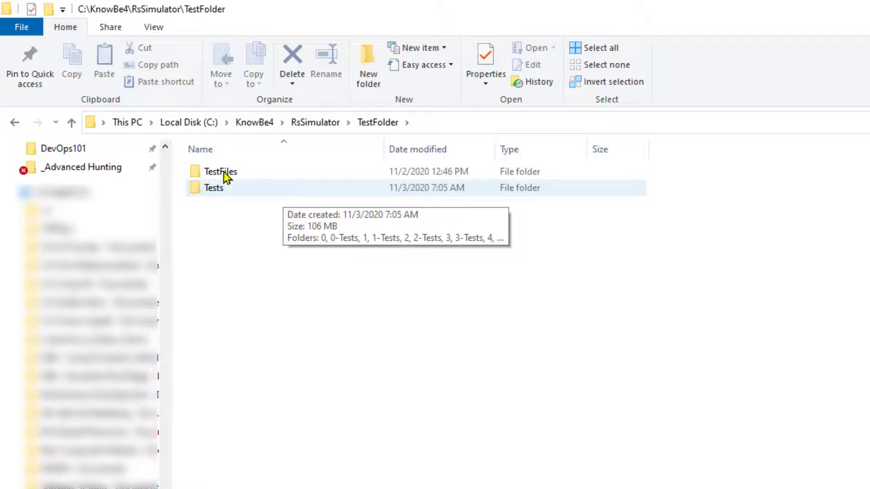
{"action": "double_click", "coordinate": [236, 172]}
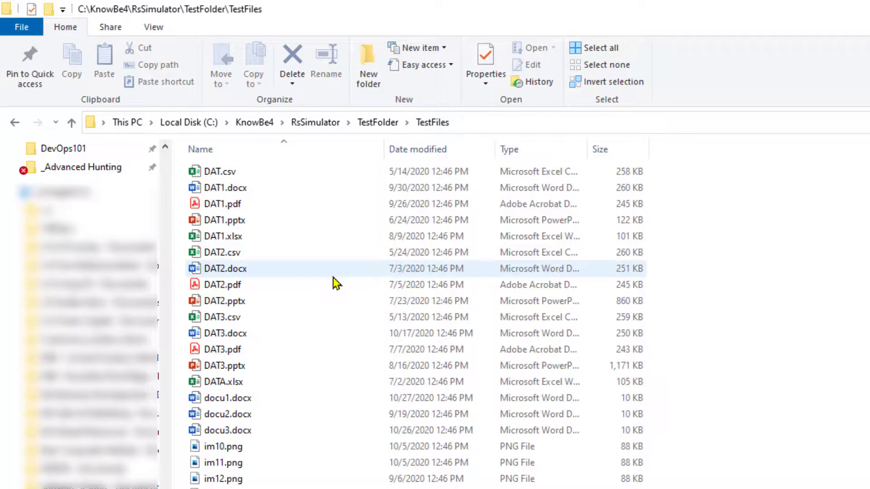
{"action": "left_click", "coordinate": [382, 123]}
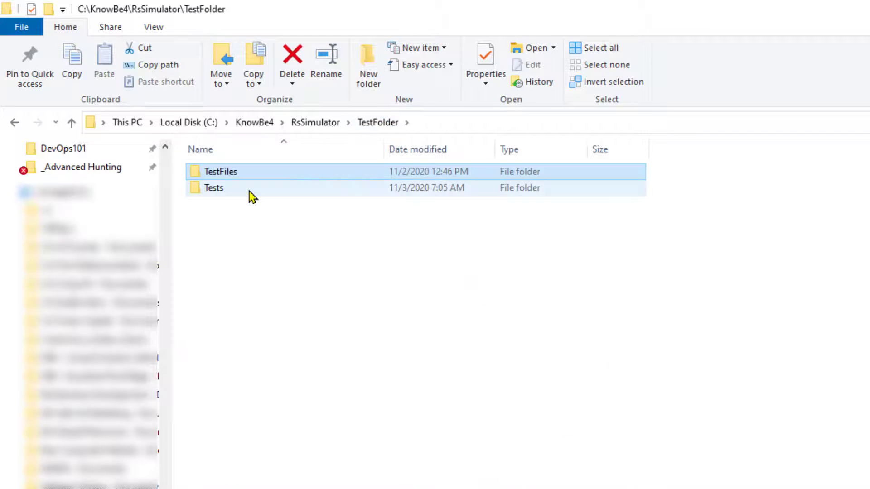
{"action": "double_click", "coordinate": [249, 194]}
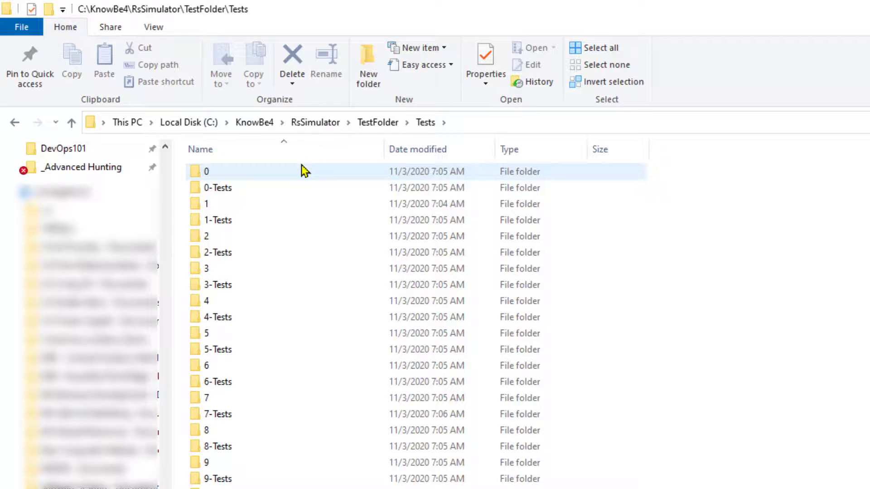
{"action": "left_click", "coordinate": [377, 123]}
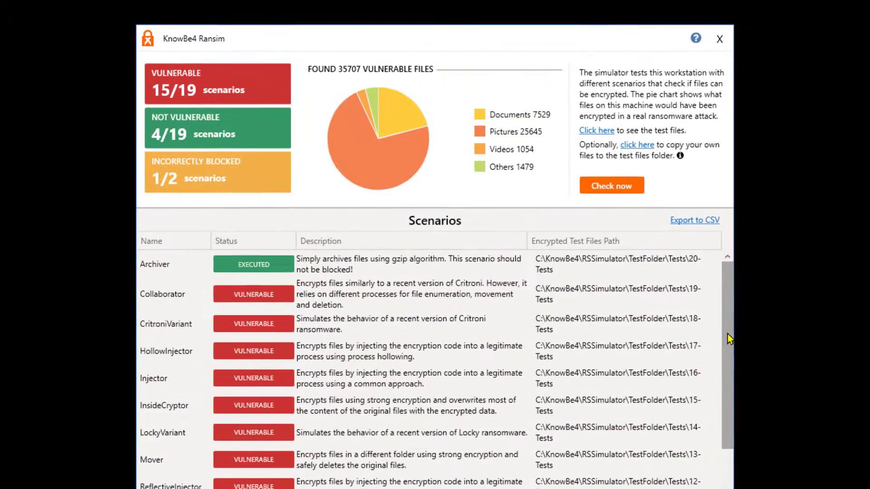
Step: Copy StrongCryptorNet's path C:\KnowBe4\RSSimulator\TestFolder\Tests\3-Tests from the Scenarios list
{"action": "left_click_drag", "start_coordinate": [630, 242], "coordinate": [631, 261]}
{"action": "left_click_drag", "start_coordinate": [730, 358], "coordinate": [734, 388]}
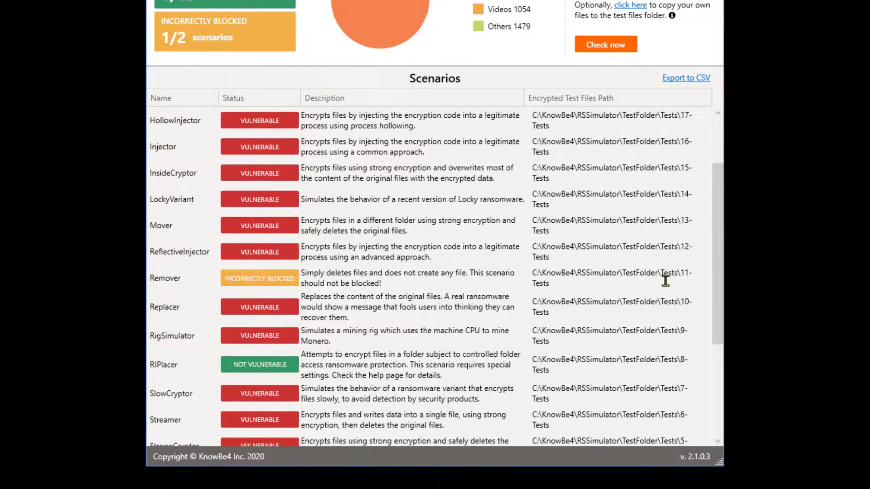
{"action": "left_click_drag", "start_coordinate": [718, 237], "coordinate": [647, 317]}
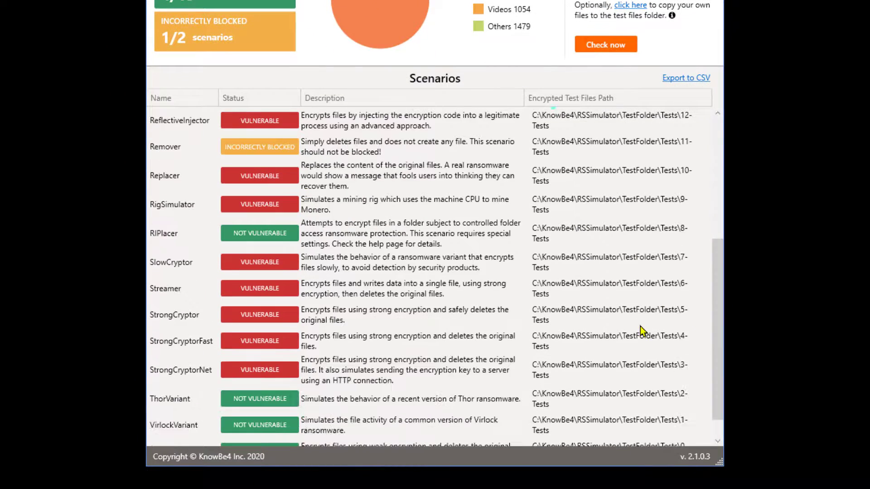
{"action": "mouse_move", "coordinate": [539, 365]}
{"action": "left_mouse_down"}
{"action": "mouse_move", "coordinate": [593, 377]}
{"action": "mouse_move", "coordinate": [535, 366]}
{"action": "left_mouse_up"}
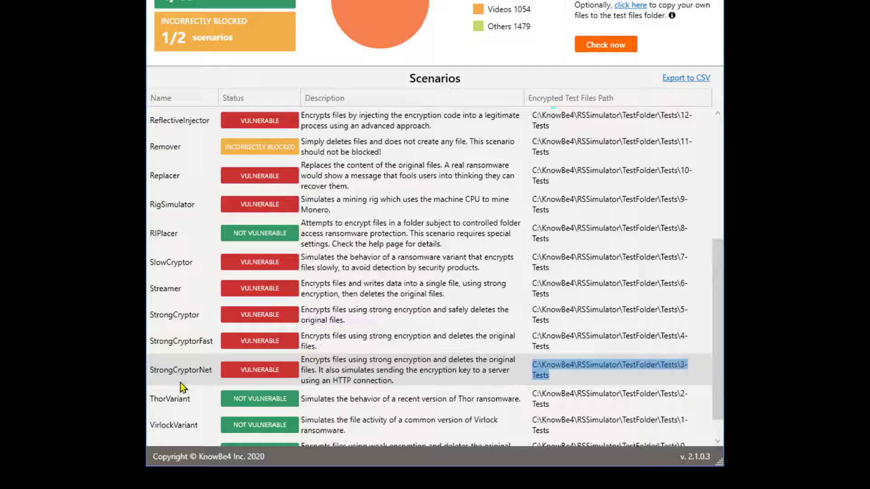
{"action": "right_click", "coordinate": [545, 375]}
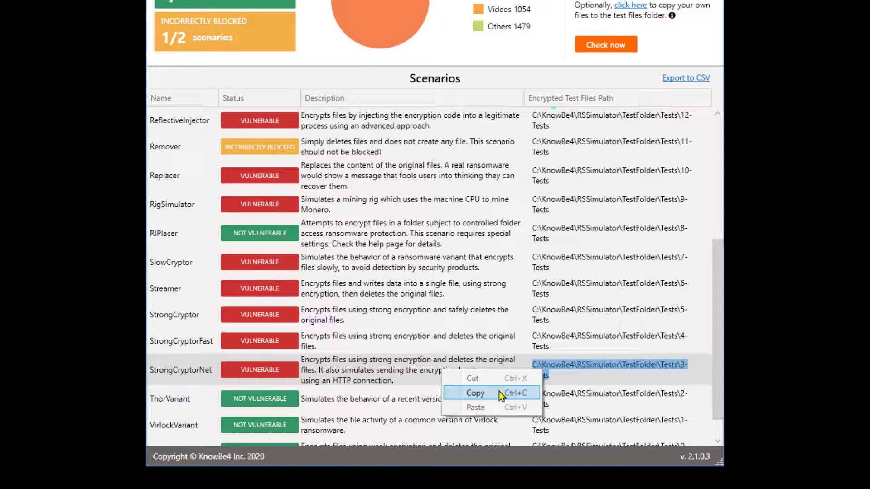
{"action": "left_click", "coordinate": [498, 392]}
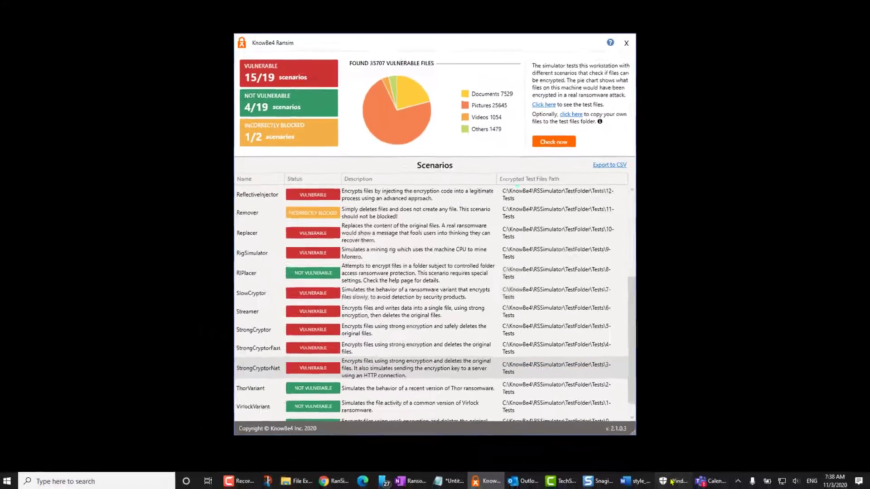
{"action": "left_click", "coordinate": [672, 481]}
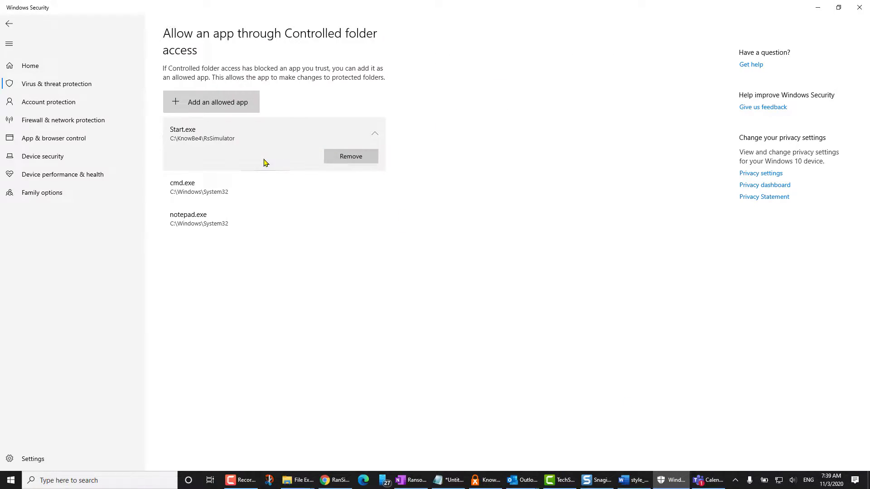
Step: Add the pasted C:\KnowBe4\RSSimulator\TestFolder\Tests\3-Tests path as a protected folder
{"action": "left_click", "coordinate": [10, 24]}
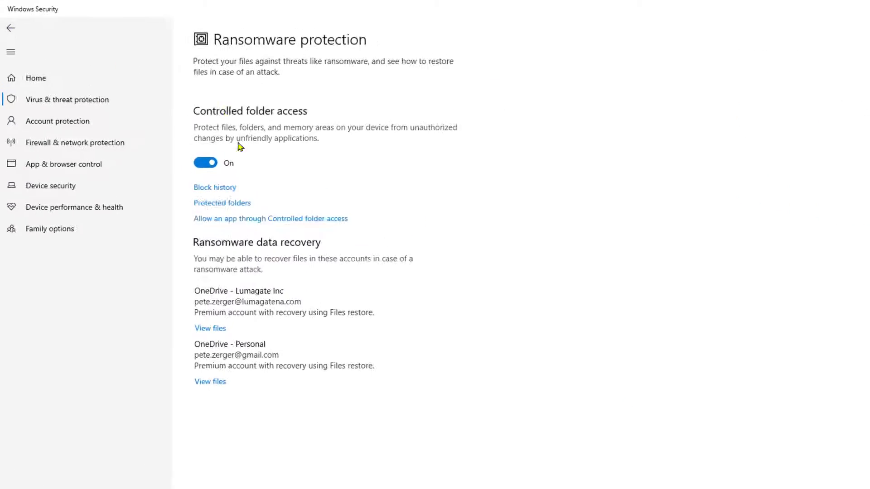
{"action": "left_click", "coordinate": [282, 257]}
{"action": "left_click", "coordinate": [337, 158]}
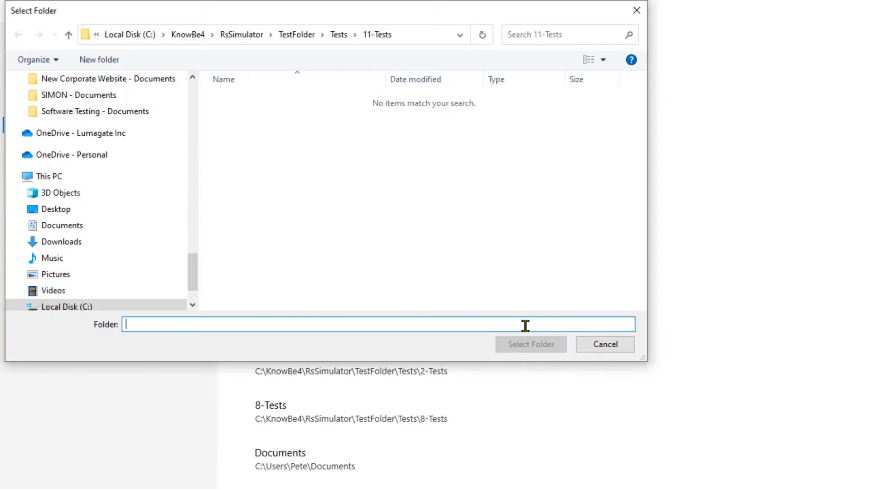
{"action": "key", "text": "ctrl+v"}
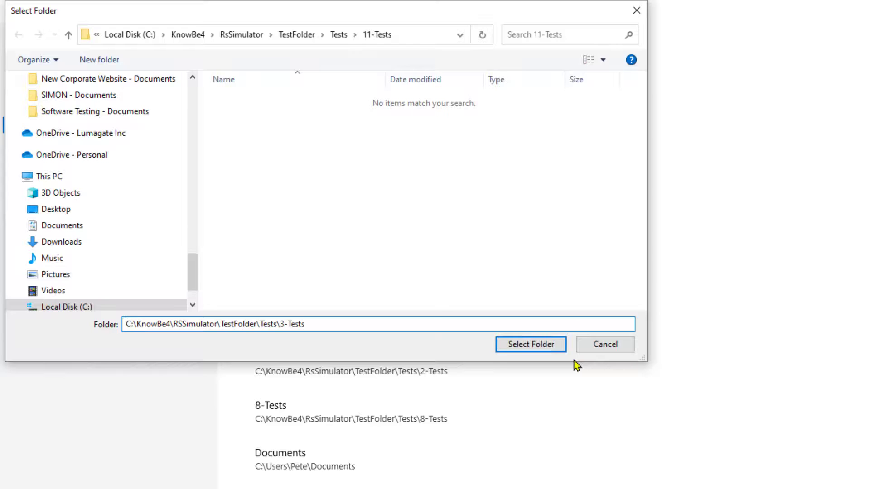
{"action": "key", "text": "Return"}
{"action": "left_click", "coordinate": [545, 352]}
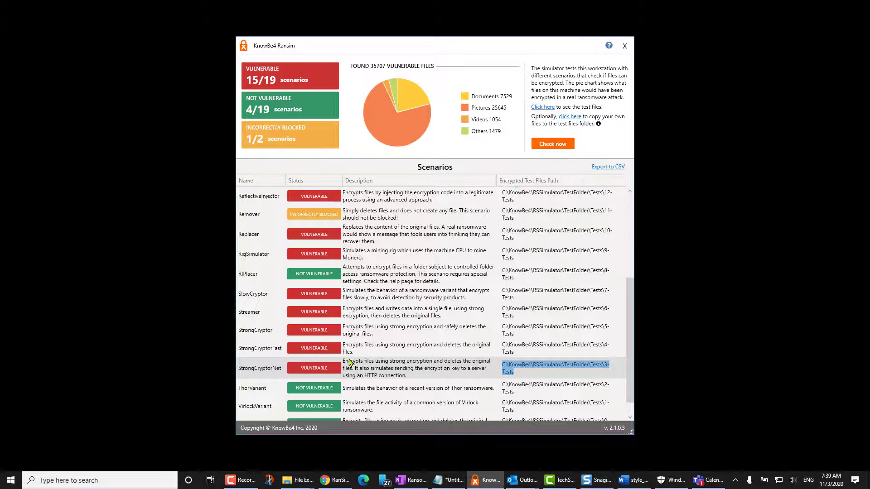
Step: Rerun the RanSim check until StrongCryptorNet reports Not Vulnerable, 5/19 scenarios not vulnerable
{"action": "left_click", "coordinate": [550, 145]}
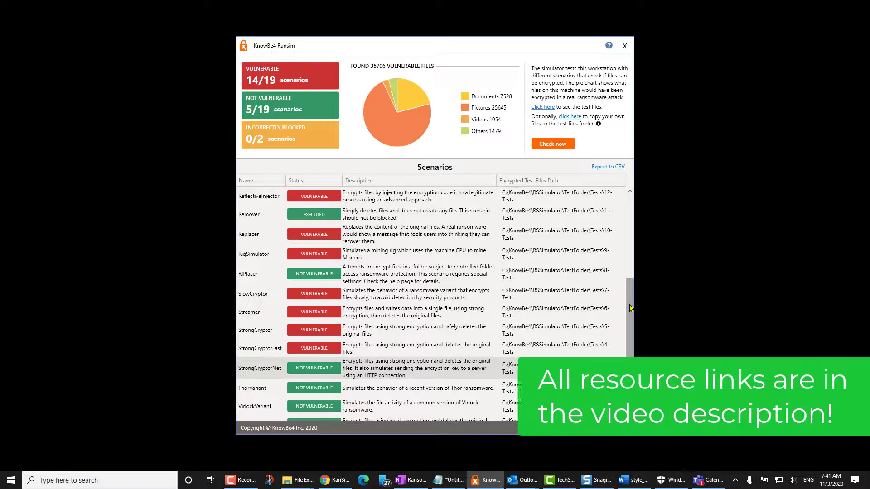
{"action": "left_click_drag", "start_coordinate": [631, 308], "coordinate": [627, 225]}
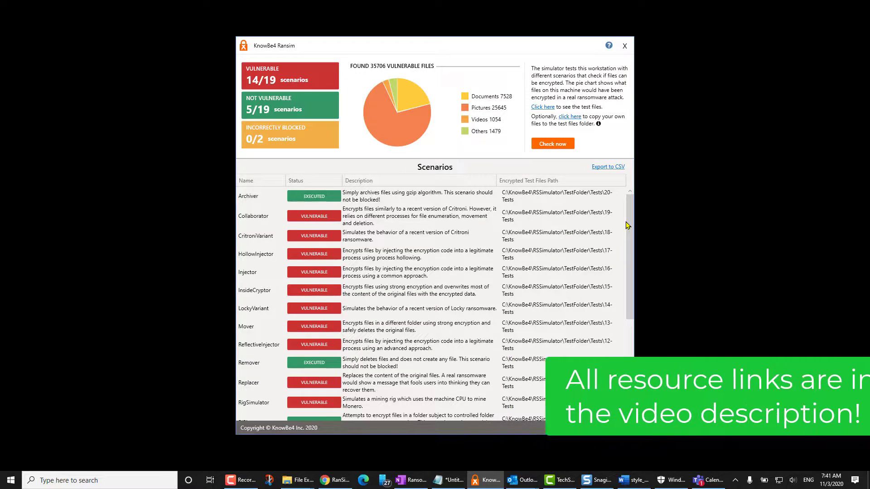